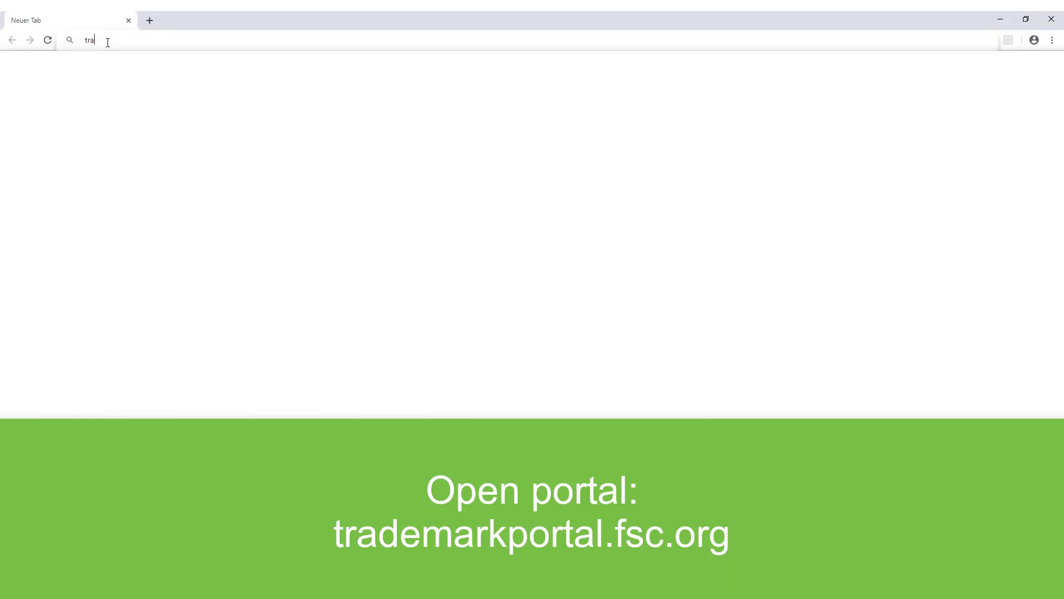
# - Go to trademarkportal.fsc.org in Chrome to reach the portal's login page
pyautogui.write('rkportal.fsc.org')
pyautogui.press('Return')
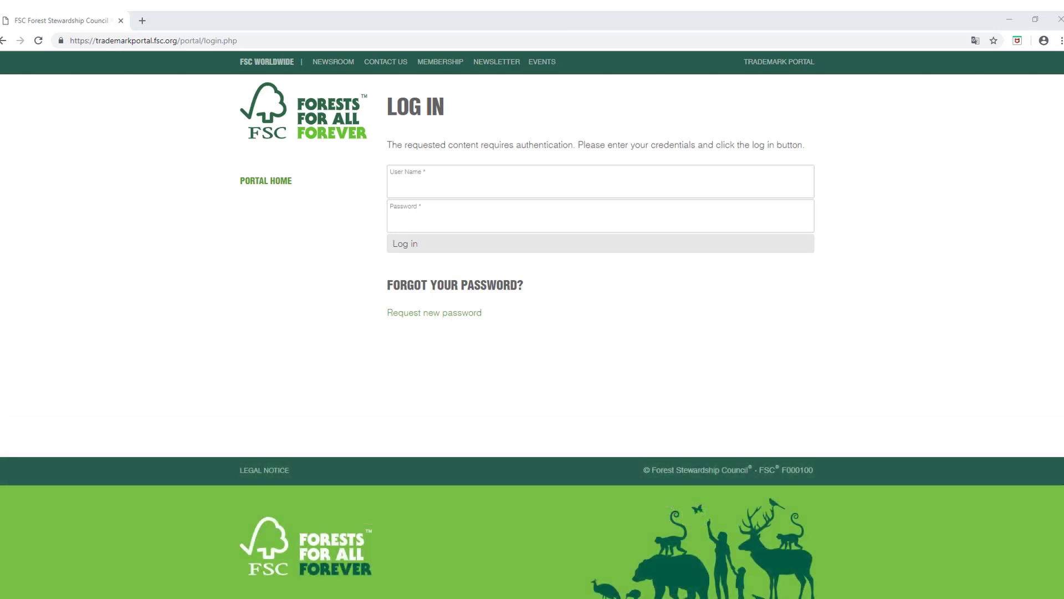
# - Fill in the account's e-mail as user name and enter the account password
pyautogui.click(402, 194)
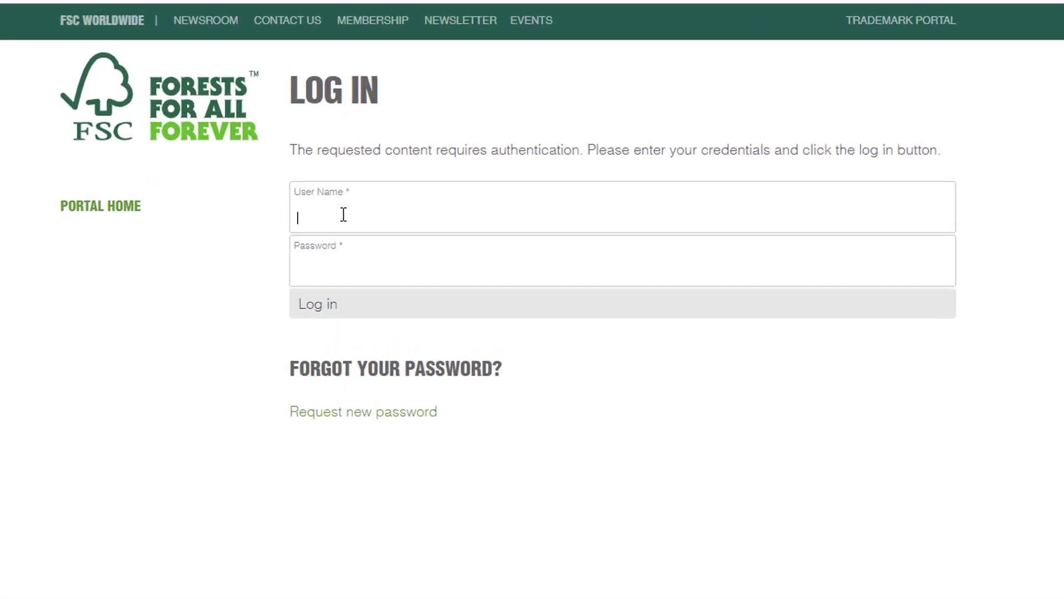
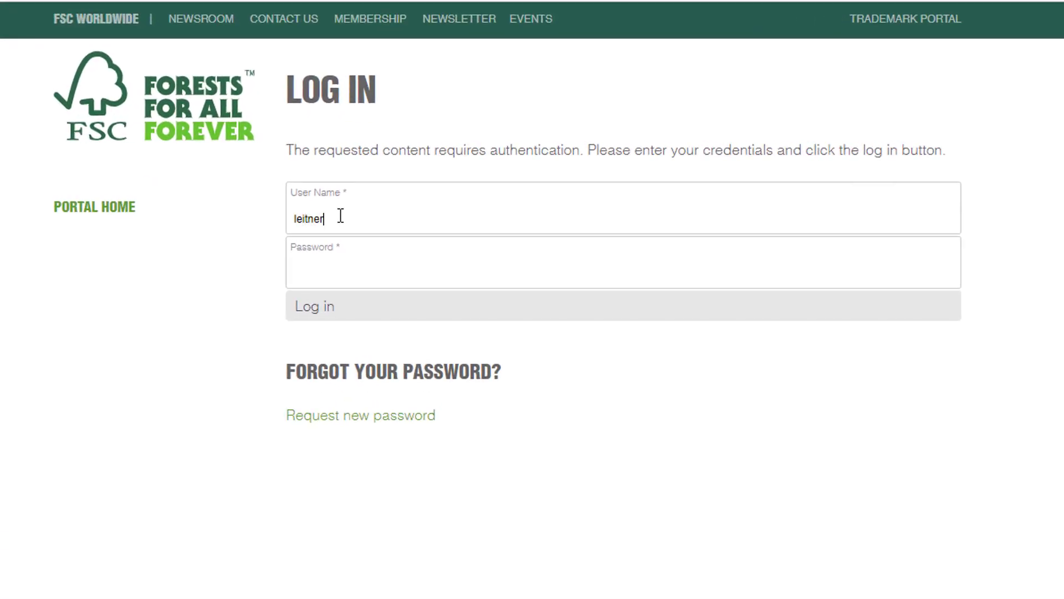
pyautogui.press('Tab')
pyautogui.write('***********')
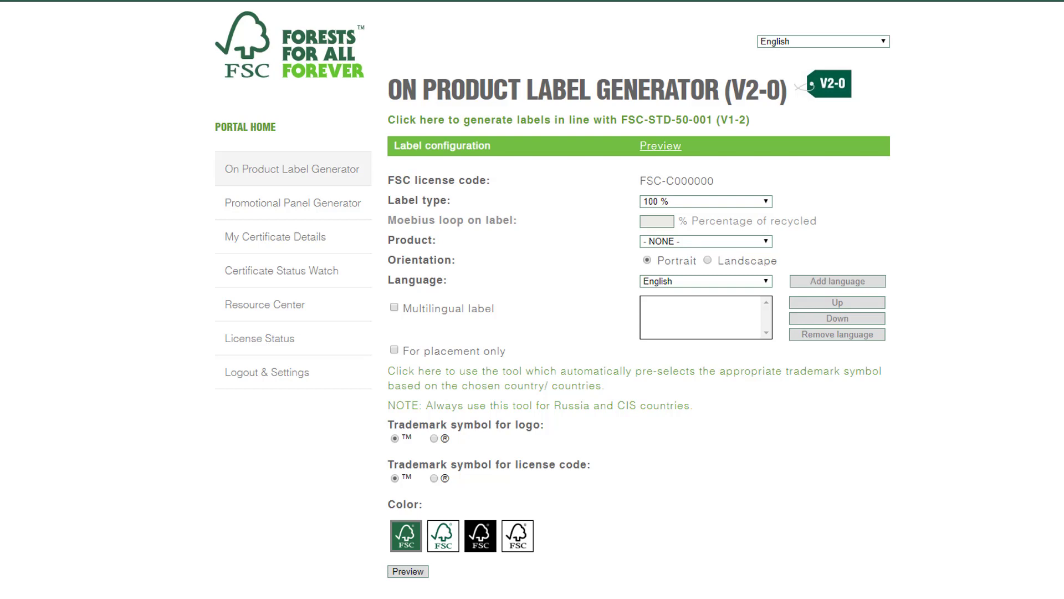
# - Set the label type to 100 % and the product to Paper
pyautogui.click(766, 203)
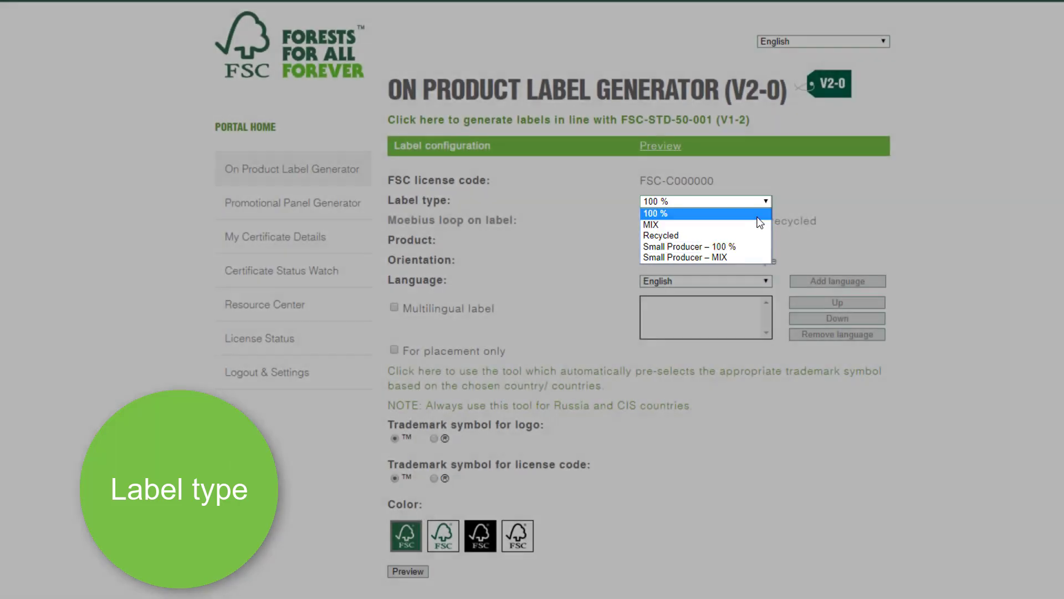
pyautogui.click(765, 213)
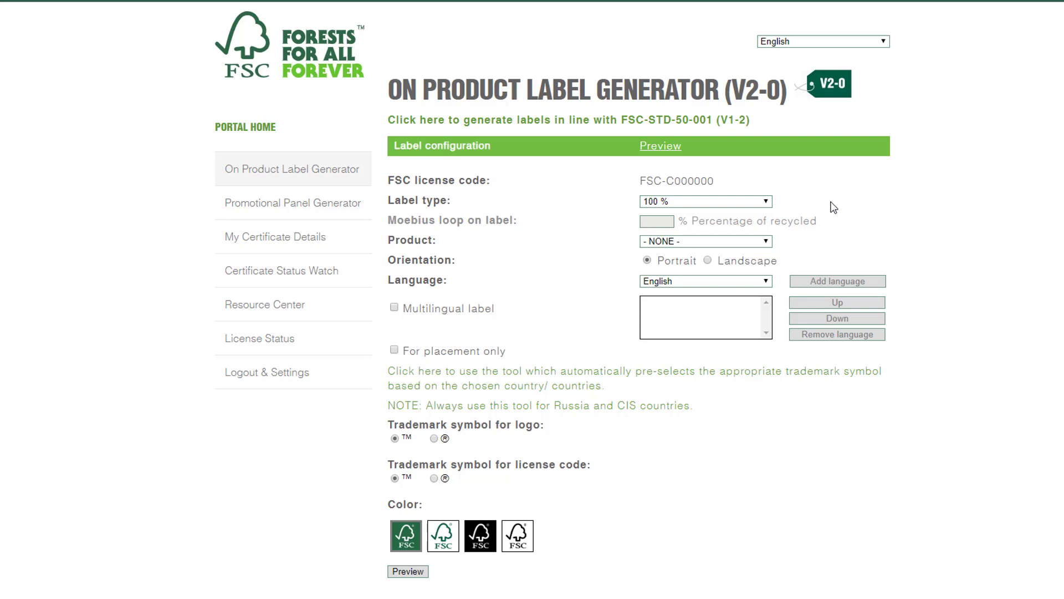
pyautogui.click(769, 242)
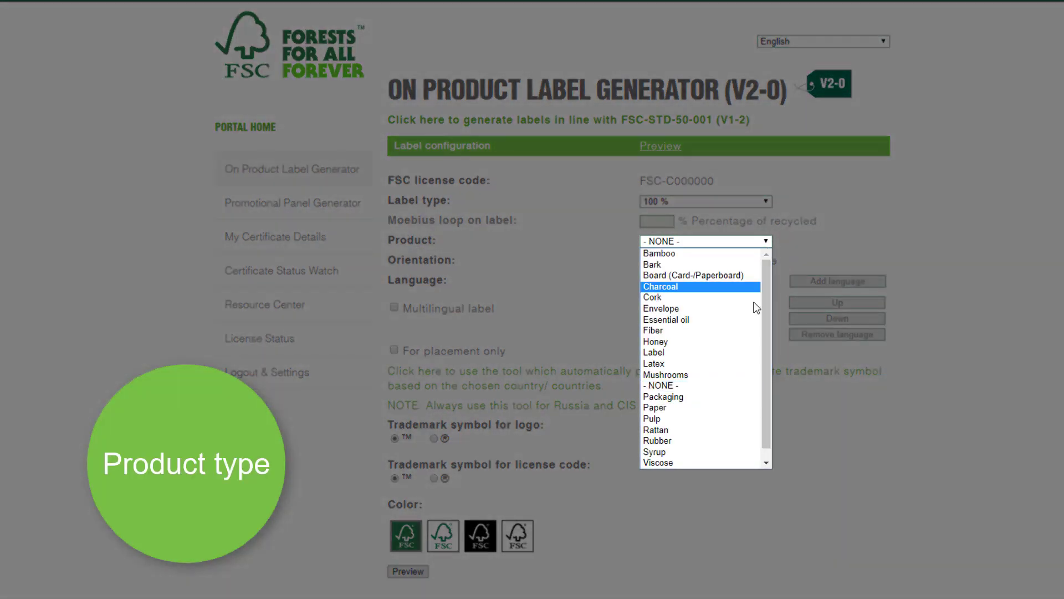
pyautogui.click(736, 407)
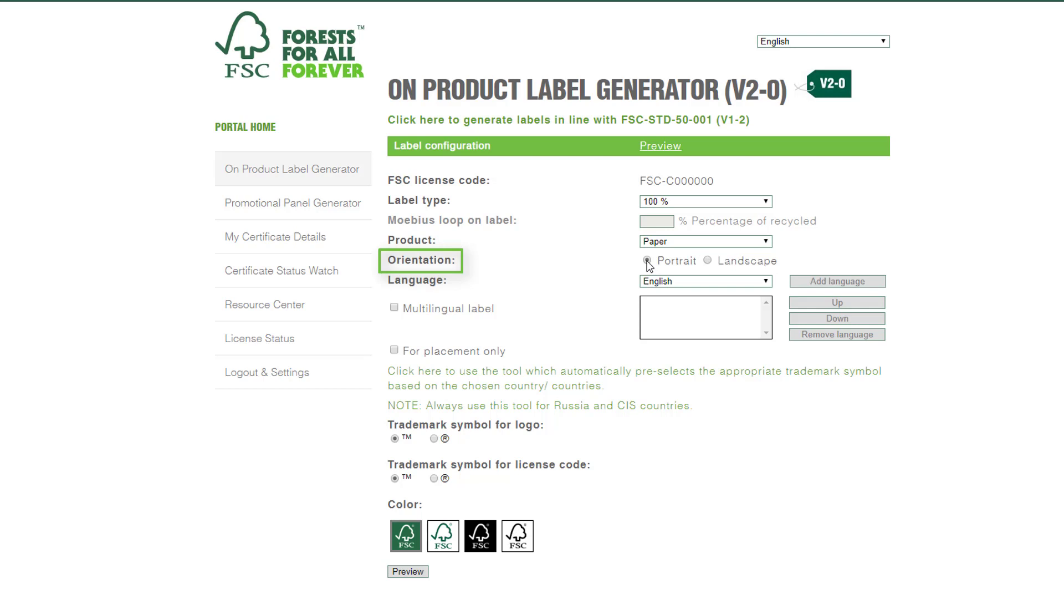
# - Keep English as the label language and tick Multilingual label
pyautogui.click(766, 282)
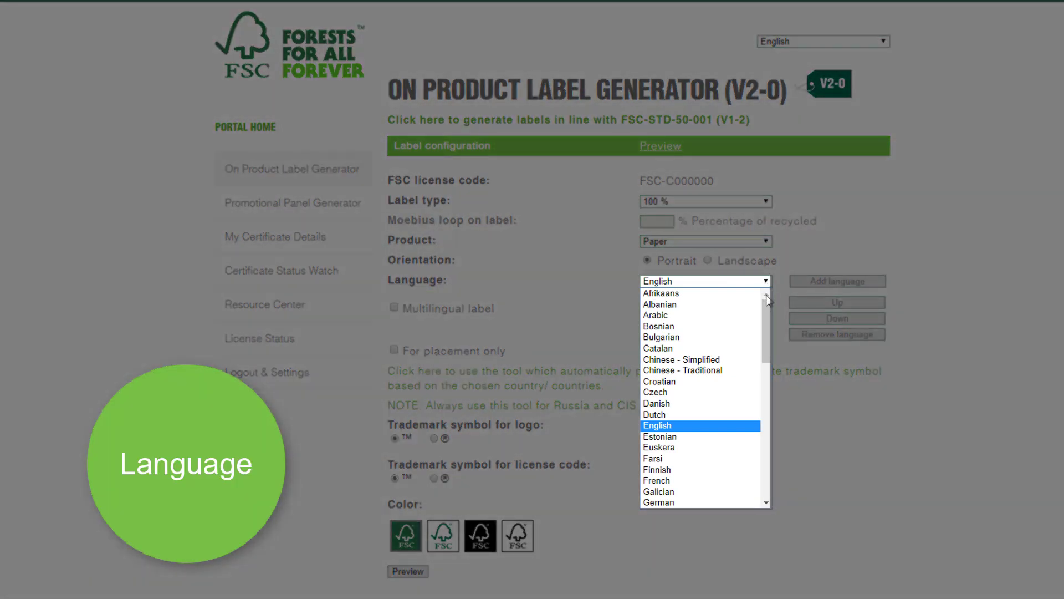
pyautogui.moveTo(769, 310); pyautogui.dragTo(771, 461)
pyautogui.click(927, 383)
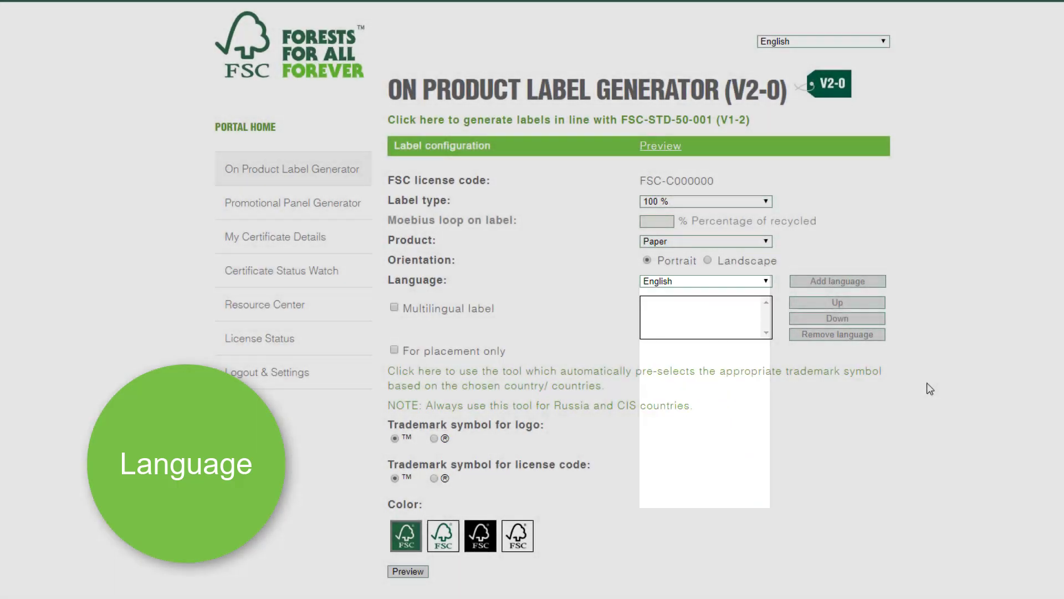
pyautogui.click(394, 307)
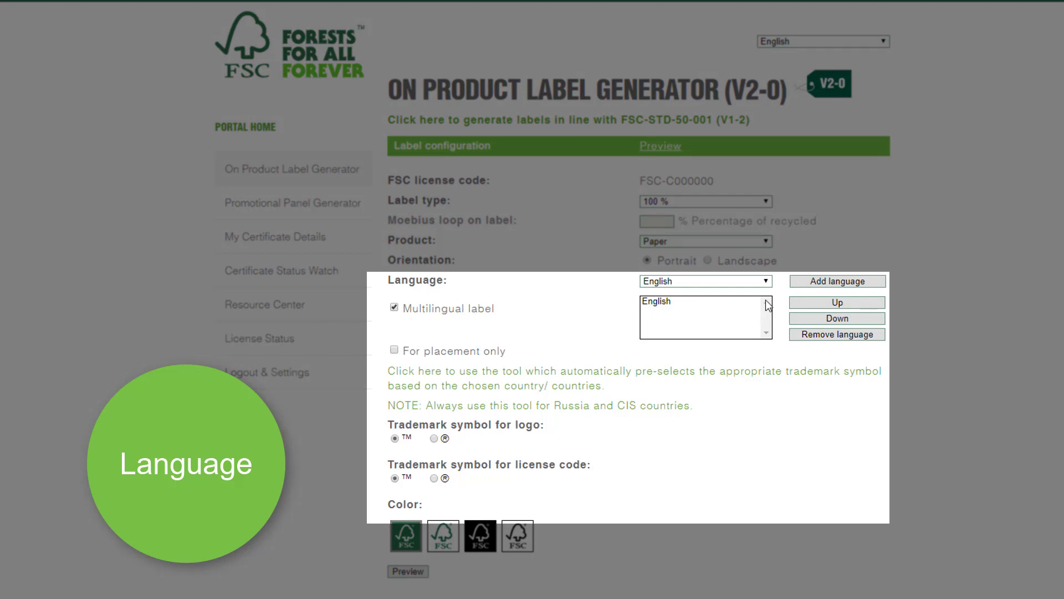
# - Add French to the label's languages, then remove it again
pyautogui.click(764, 281)
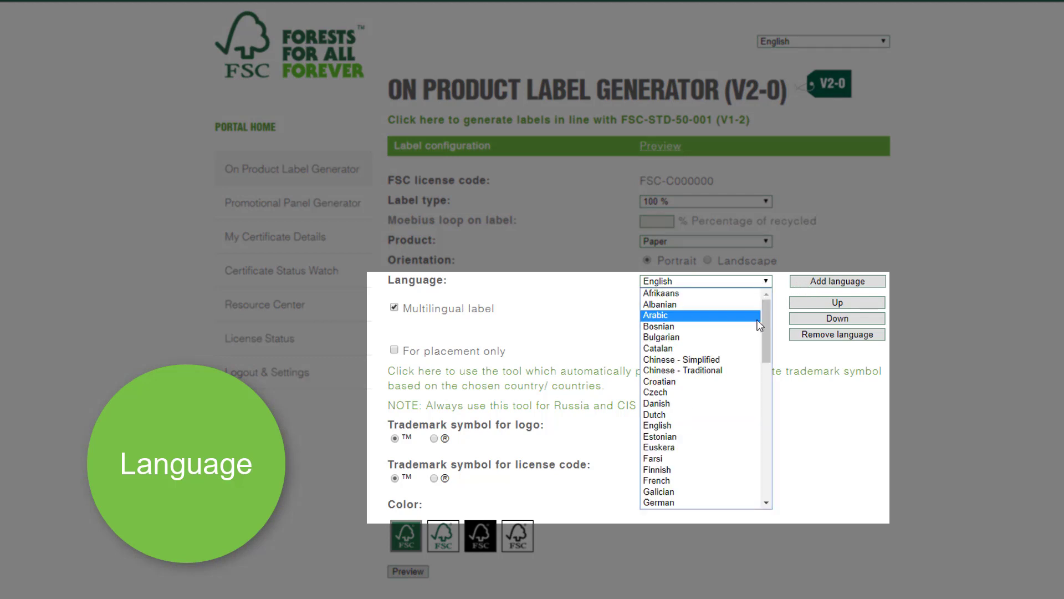
pyautogui.click(729, 480)
pyautogui.click(814, 281)
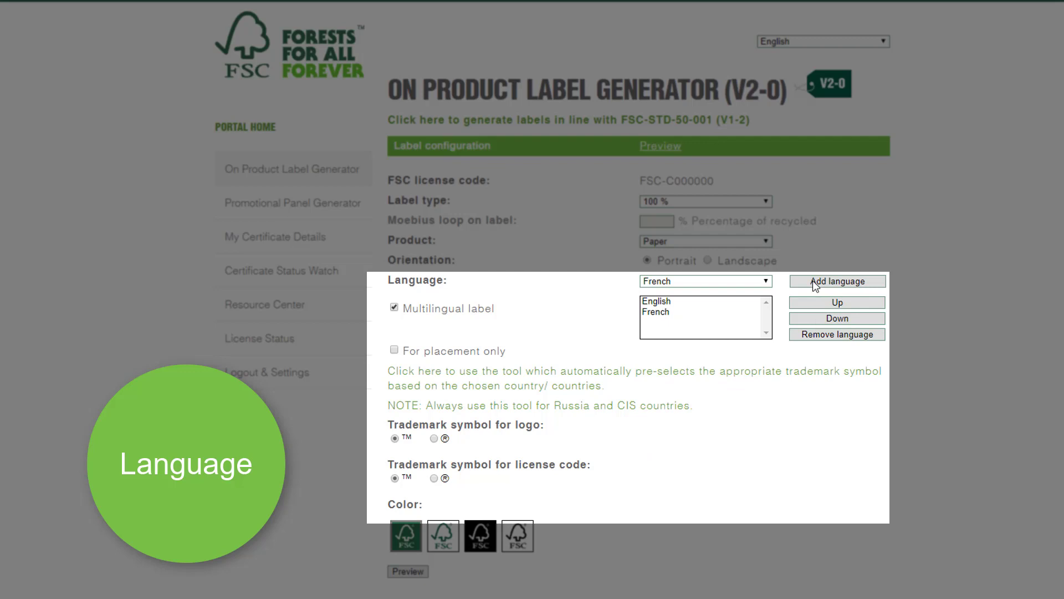
pyautogui.click(707, 314)
pyautogui.click(811, 336)
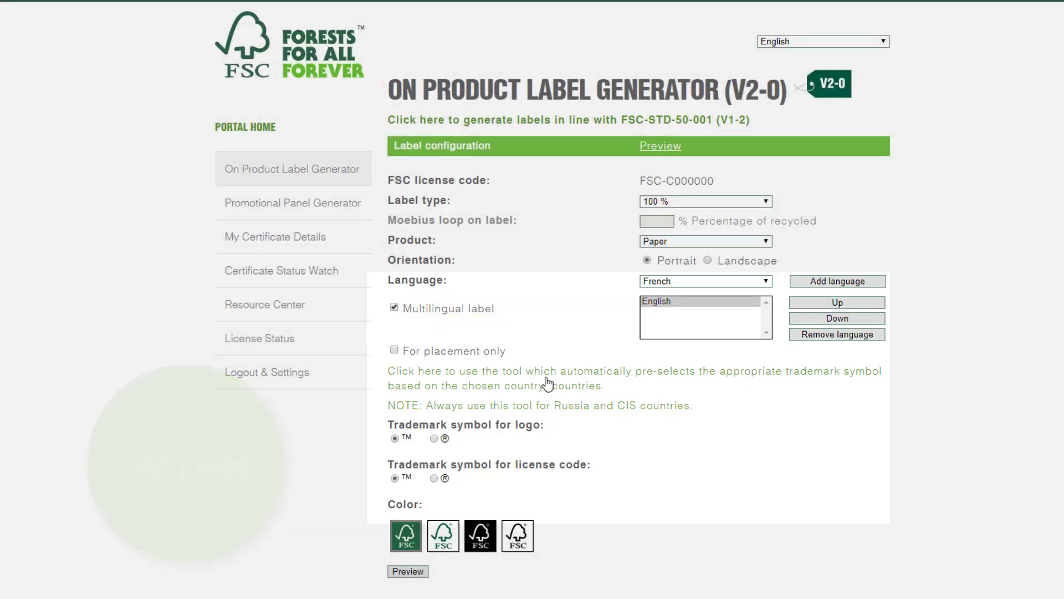
# - In the trademark symbol tool, add Hungary and Germany as selected countries
pyautogui.click(547, 382)
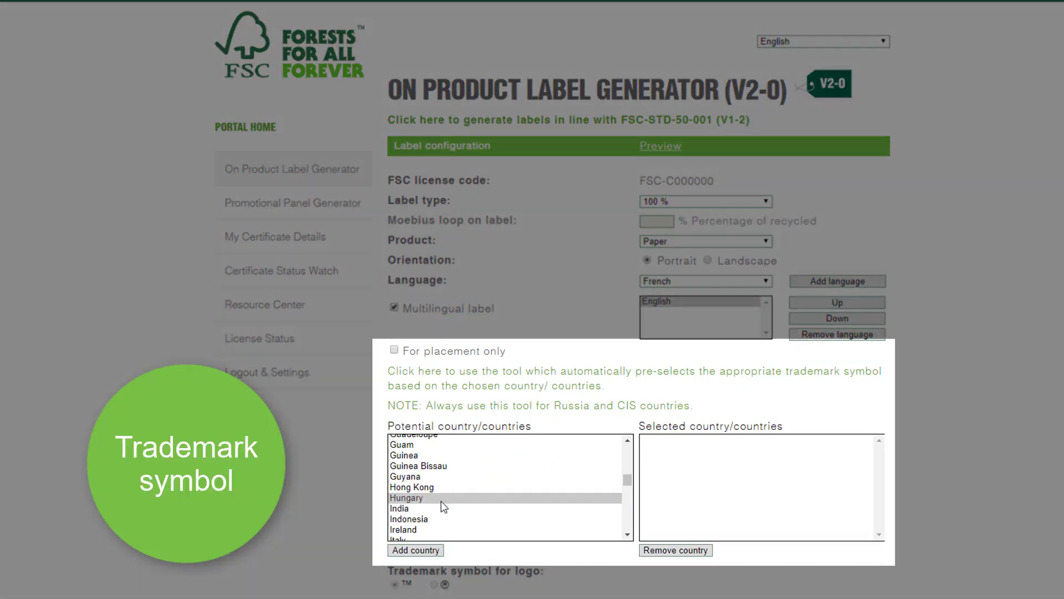
pyautogui.click(438, 498)
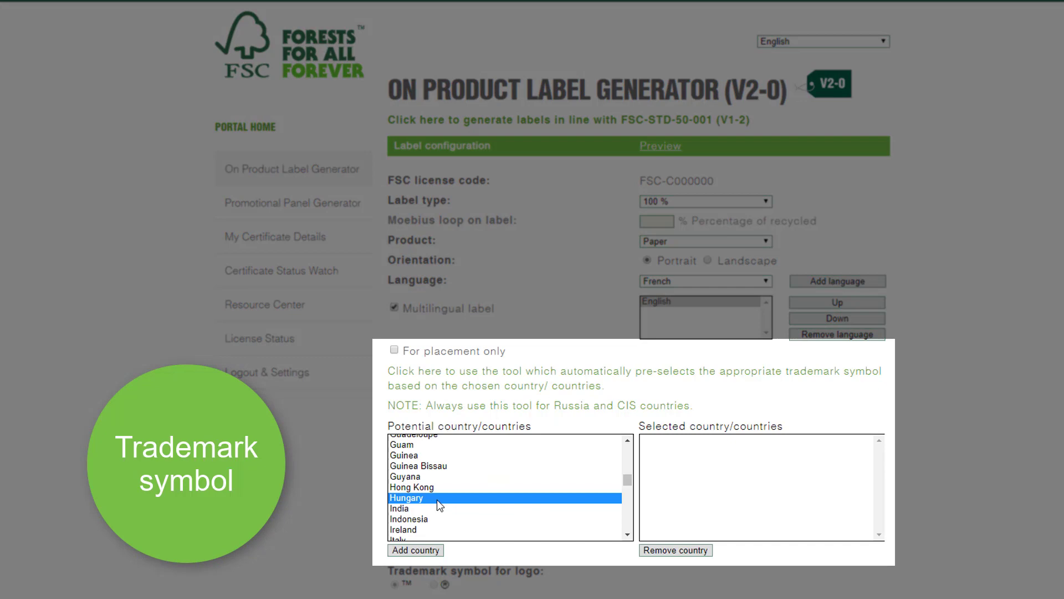
pyautogui.click(427, 550)
pyautogui.scroll(2, 455, 484)
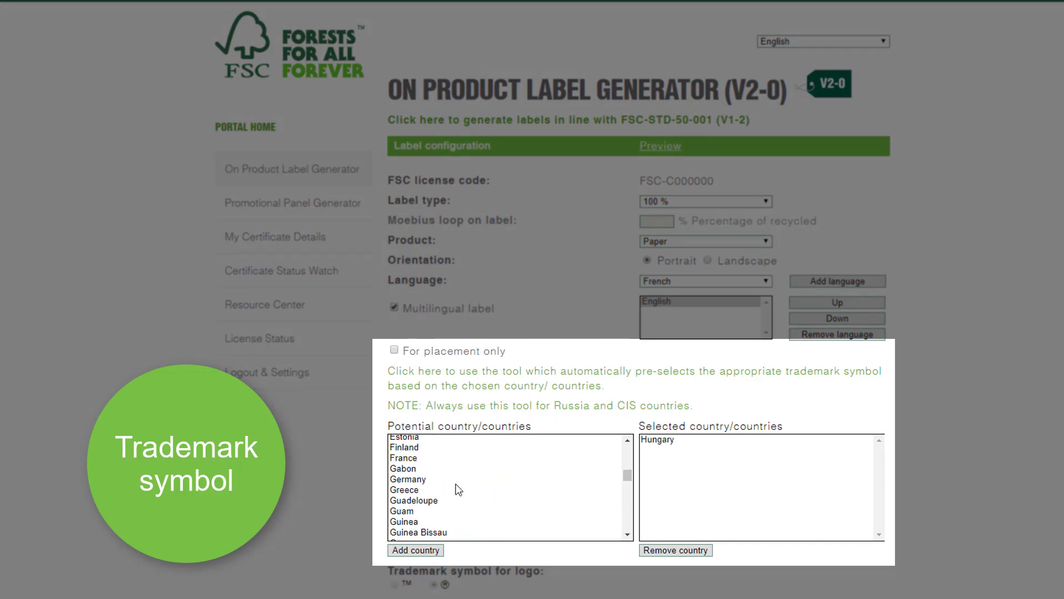
pyautogui.click(454, 480)
pyautogui.click(434, 550)
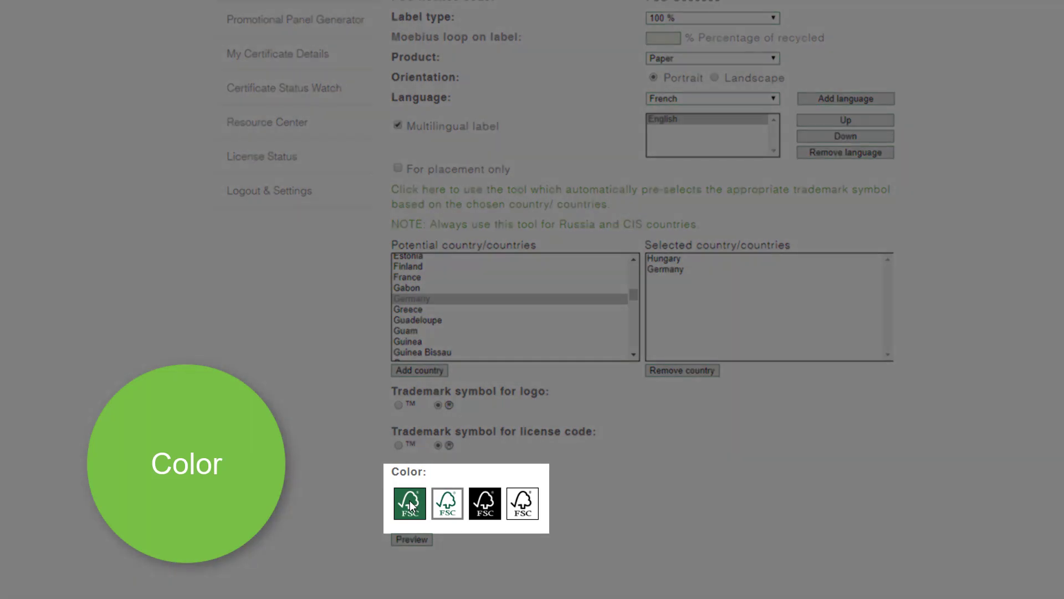
# - Choose the dark green label colour and preview the label
pyautogui.click(411, 505)
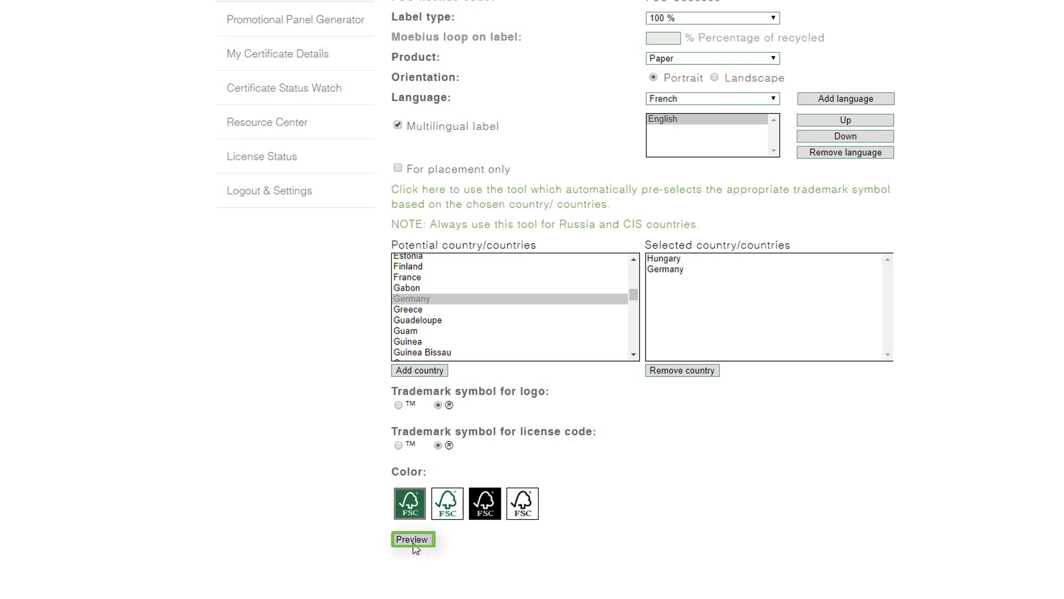
pyautogui.click(413, 539)
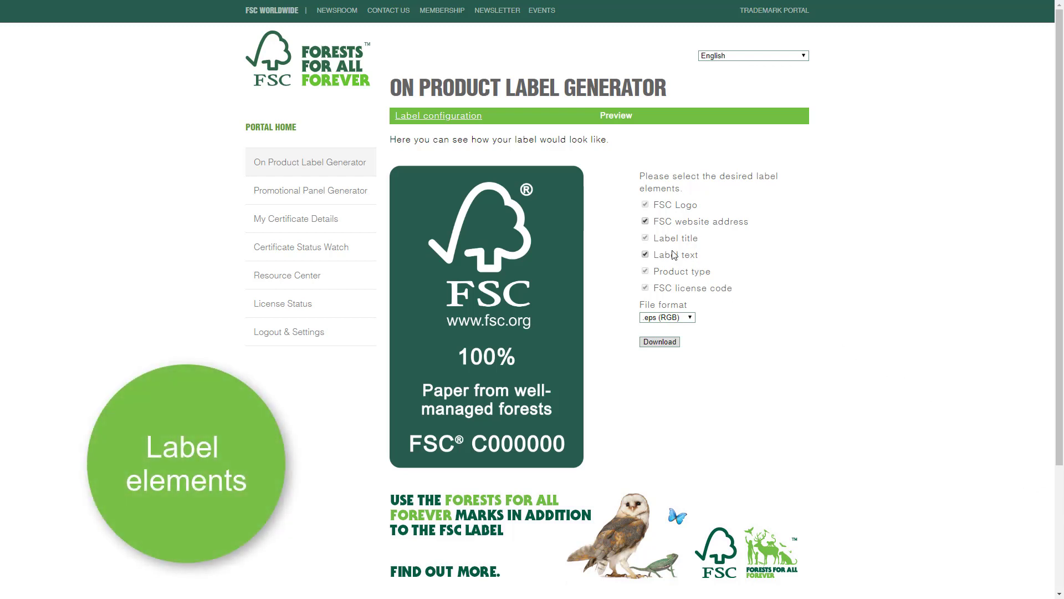
# - Remove the website address and label text, keeping .eps (RGB) as file format
pyautogui.click(645, 222)
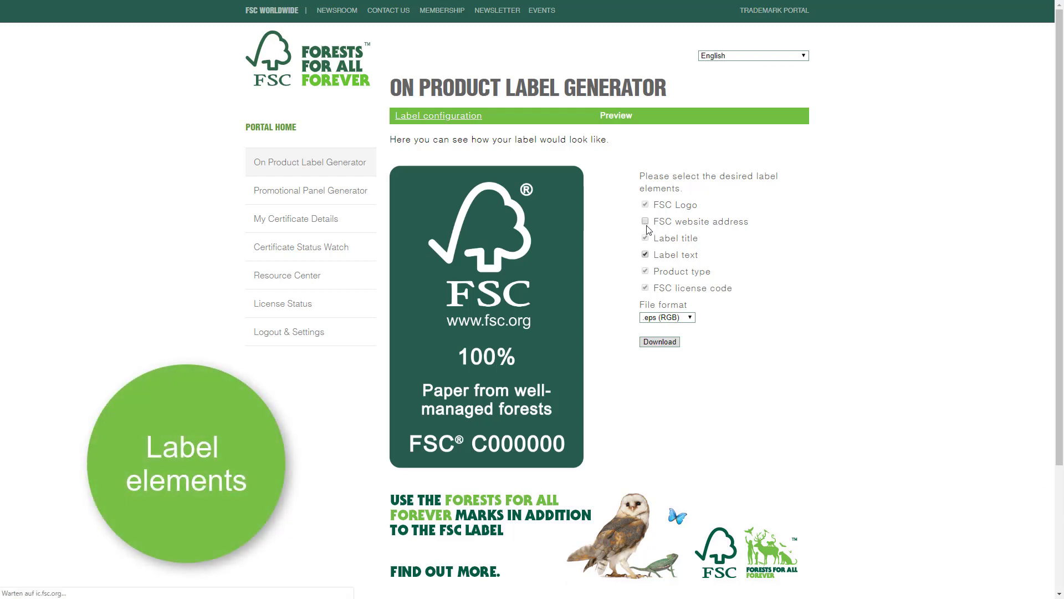
pyautogui.click(645, 255)
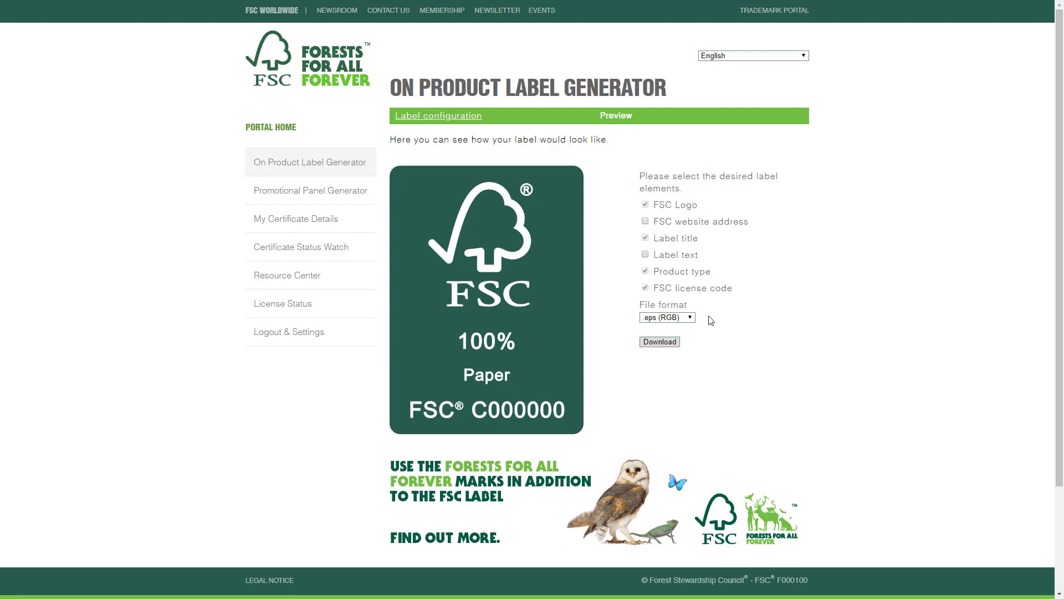
pyautogui.click(693, 321)
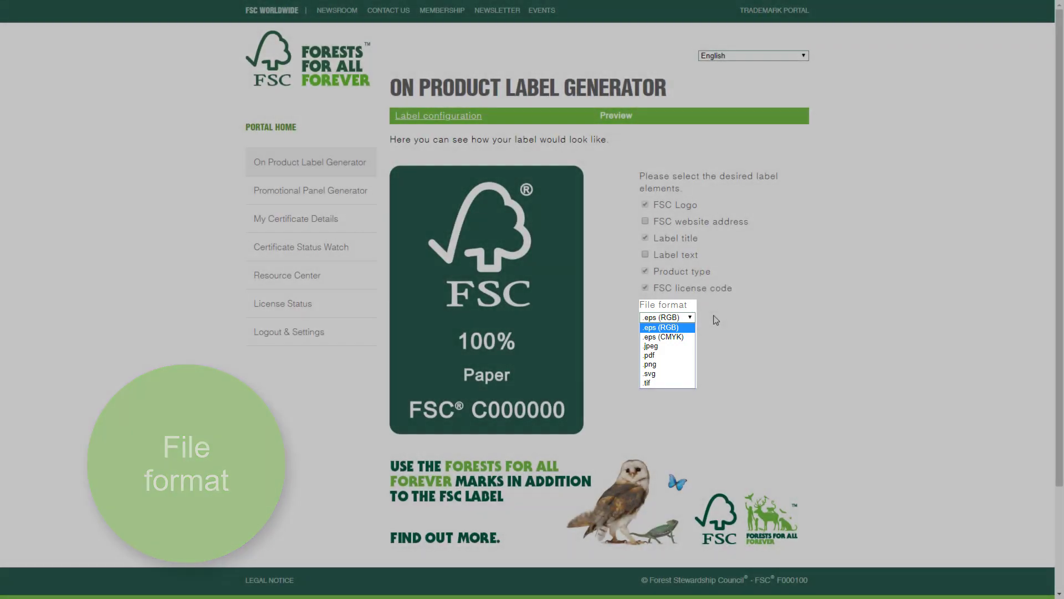
pyautogui.click(715, 320)
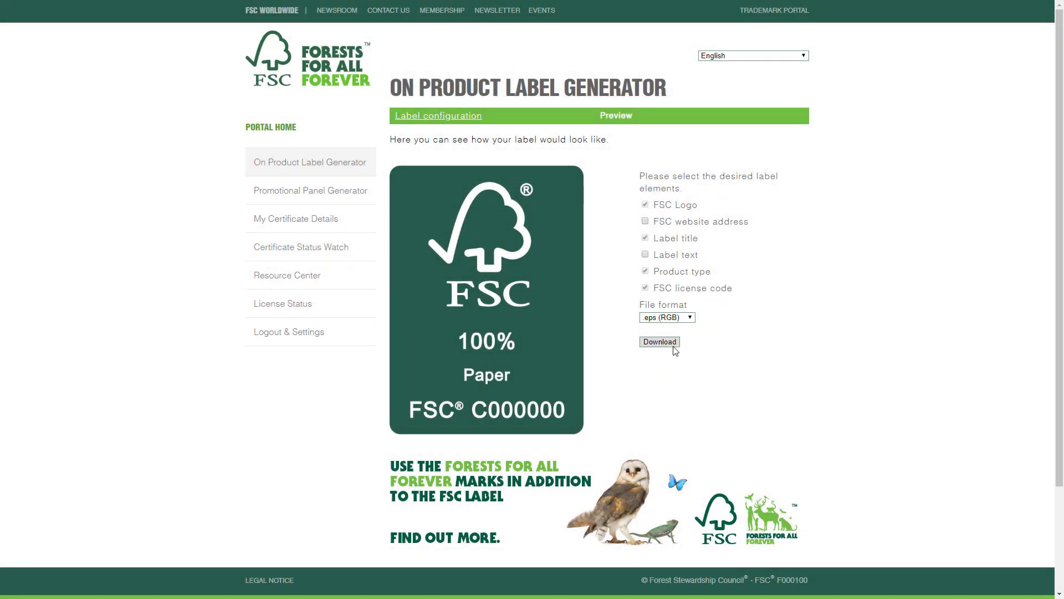